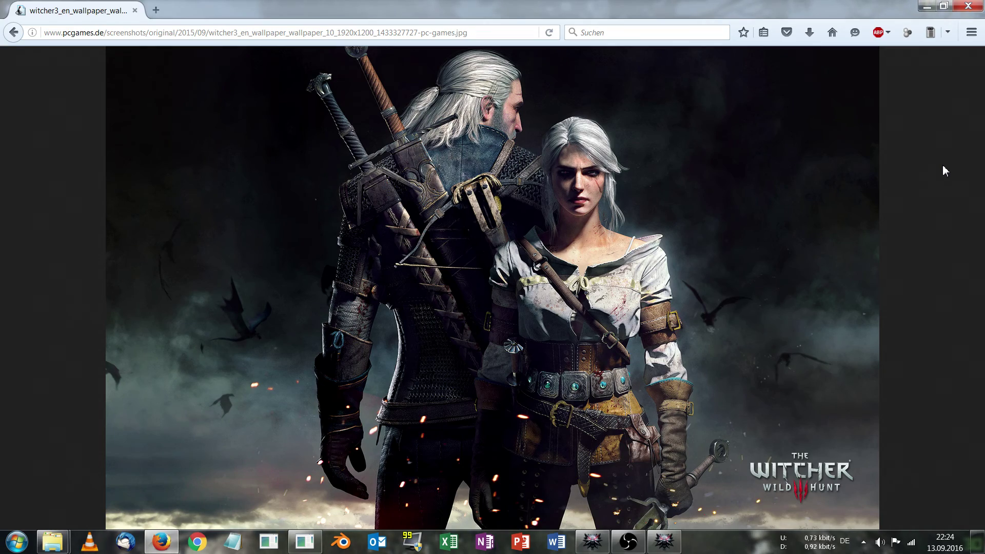
Switch to Sarcen's Witcher 3 Mod Editor and create a new mod project named scabtest in the Modwitcher folder.
left_click(664, 541)
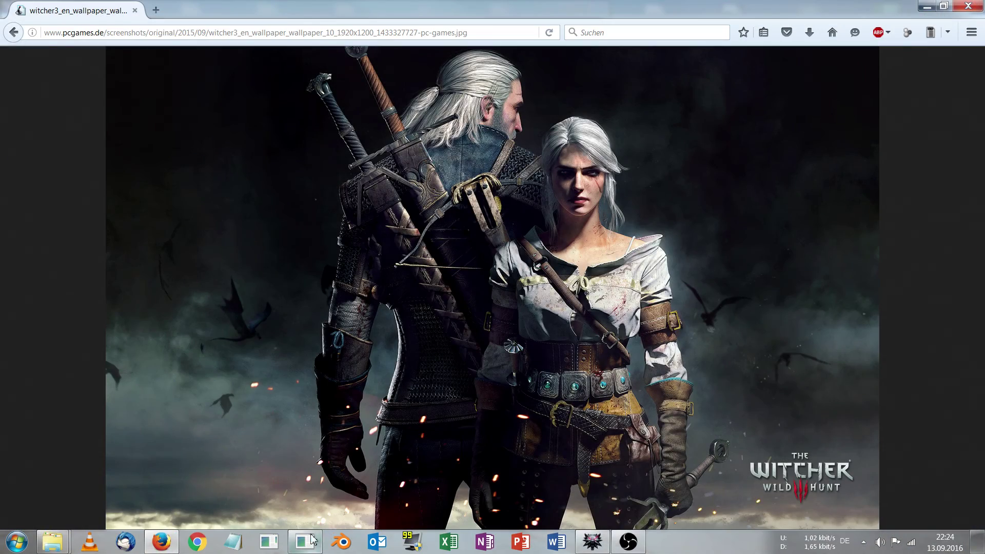
left_click(304, 541)
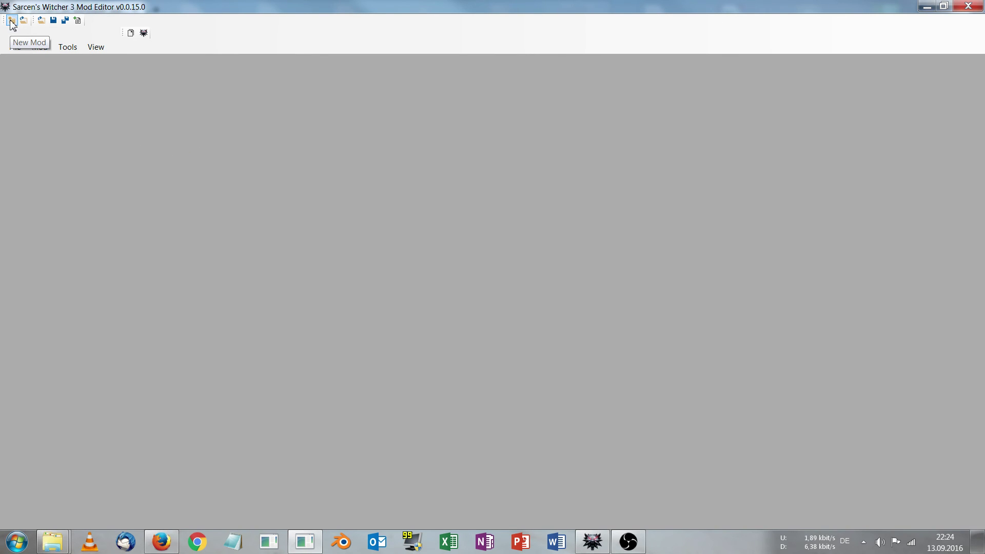
left_click(11, 20)
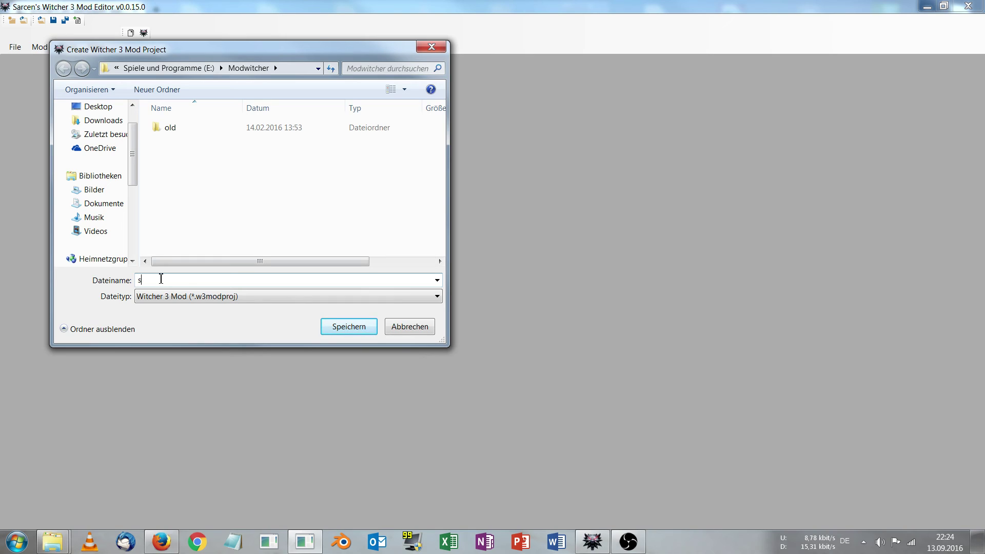
type("scabte")
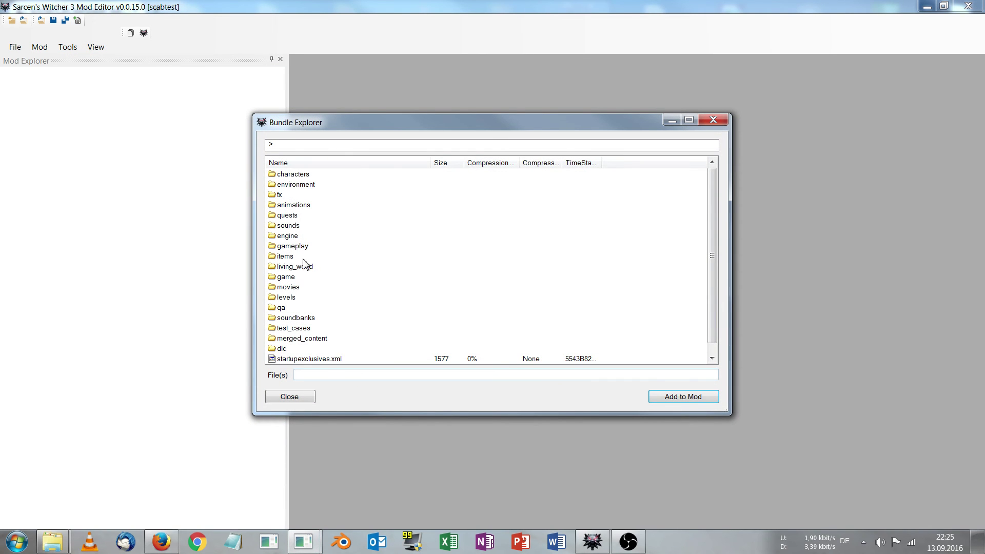
Add _technical_items_defs.xml and def_item_crafting_weapons.xml from the gameplay > items bundle folder to the mod, using the patch1 patch.bundle source.
double_click(291, 246)
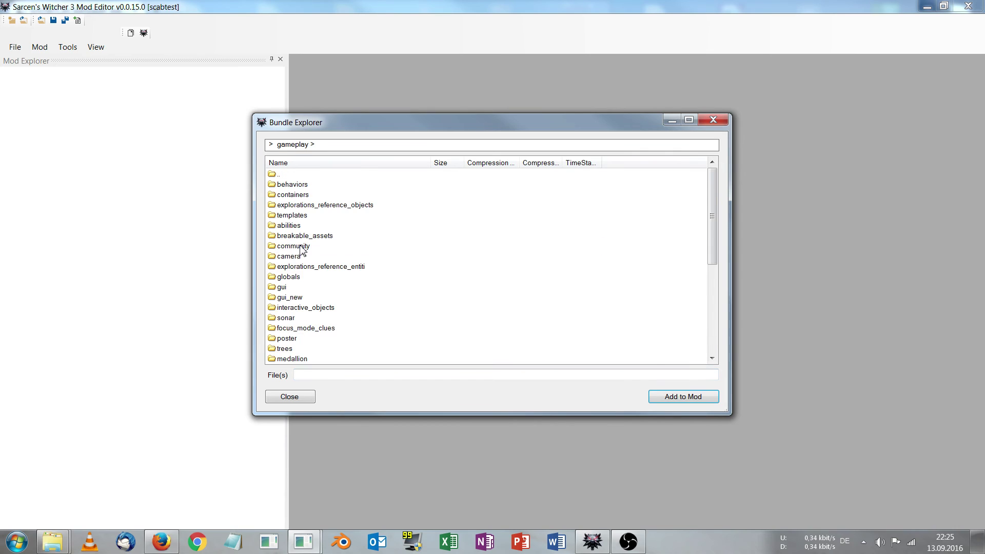
scroll(326, 265, "down", 3)
scroll(295, 213, "down", 3)
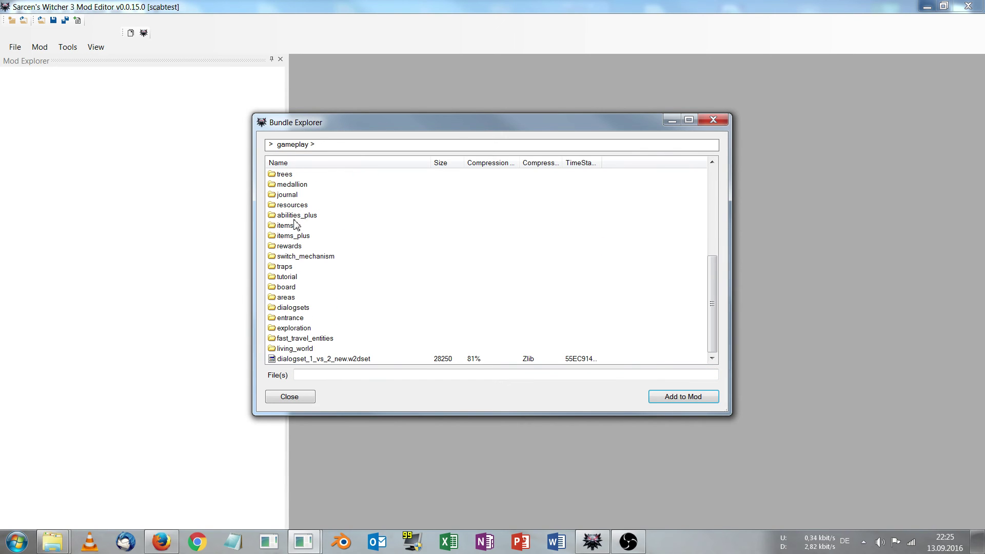
double_click(286, 226)
left_click_drag(382, 128, 416, 110)
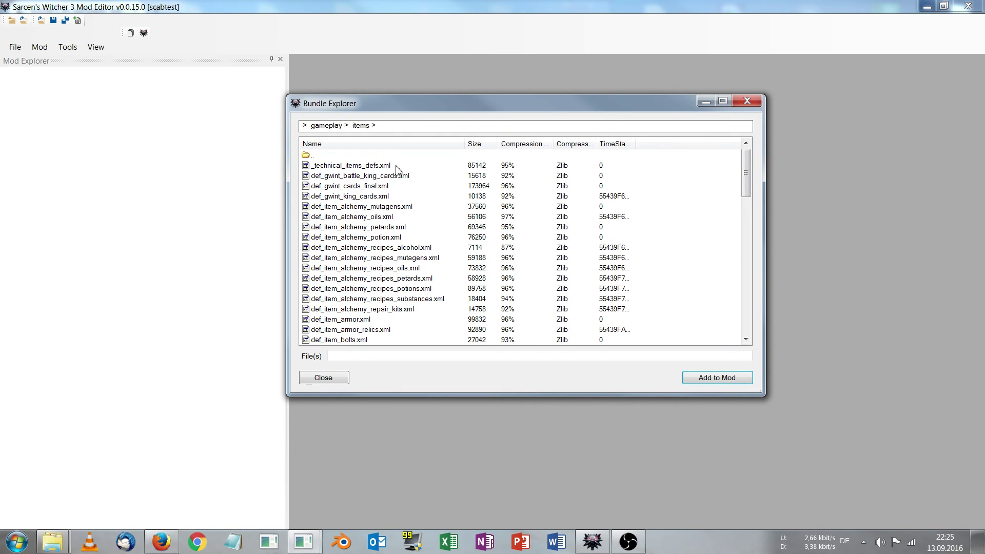
left_click(353, 168)
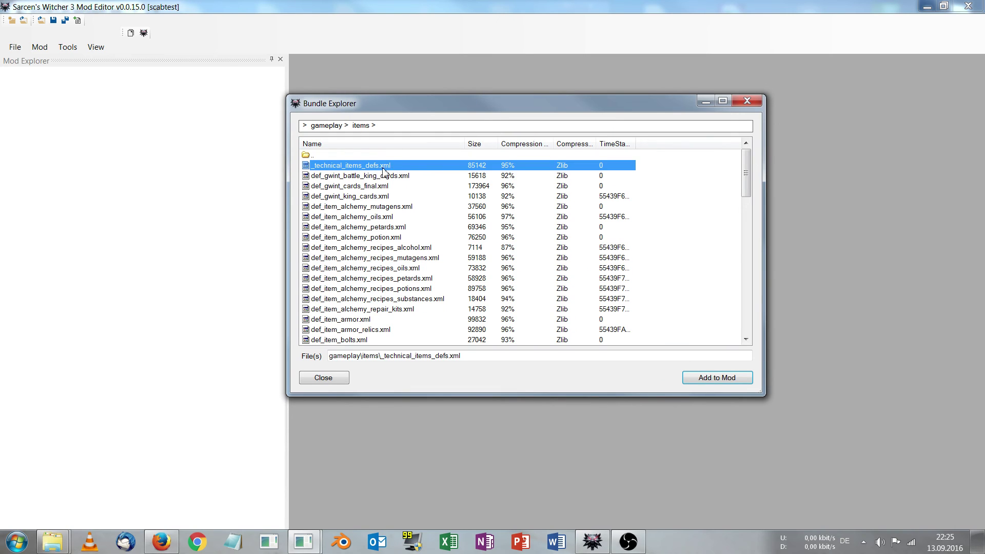
left_click_drag(747, 173, 746, 204)
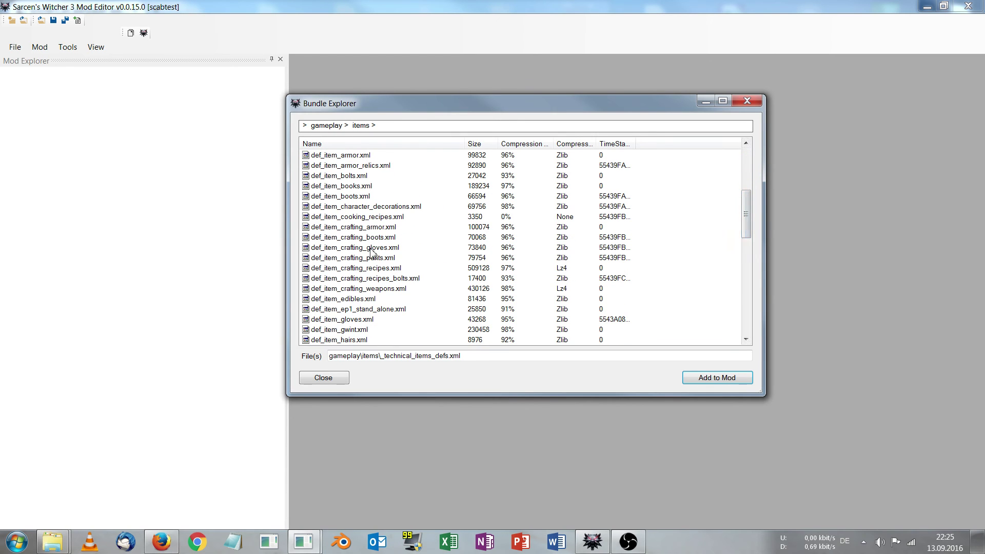
left_click(364, 290, "ctrl")
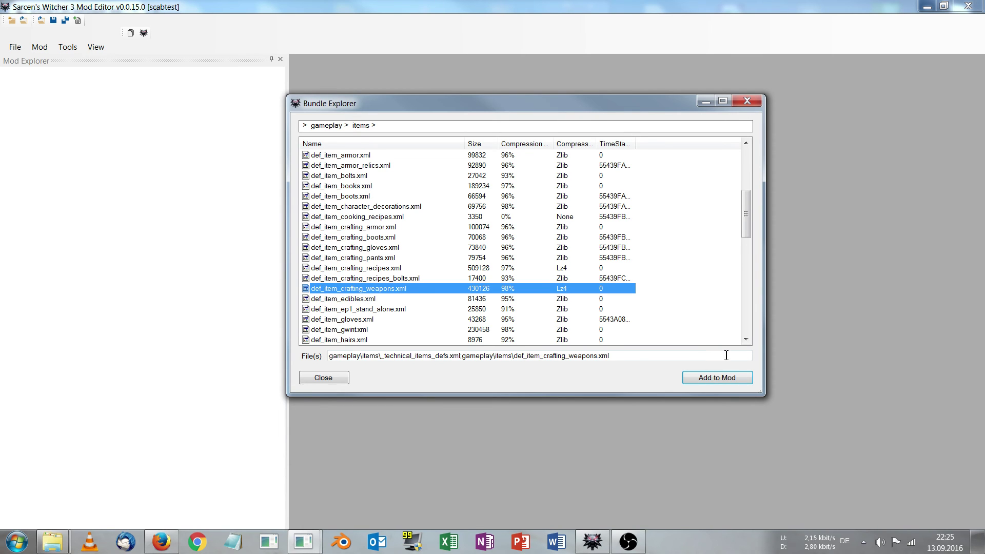
left_click(713, 378)
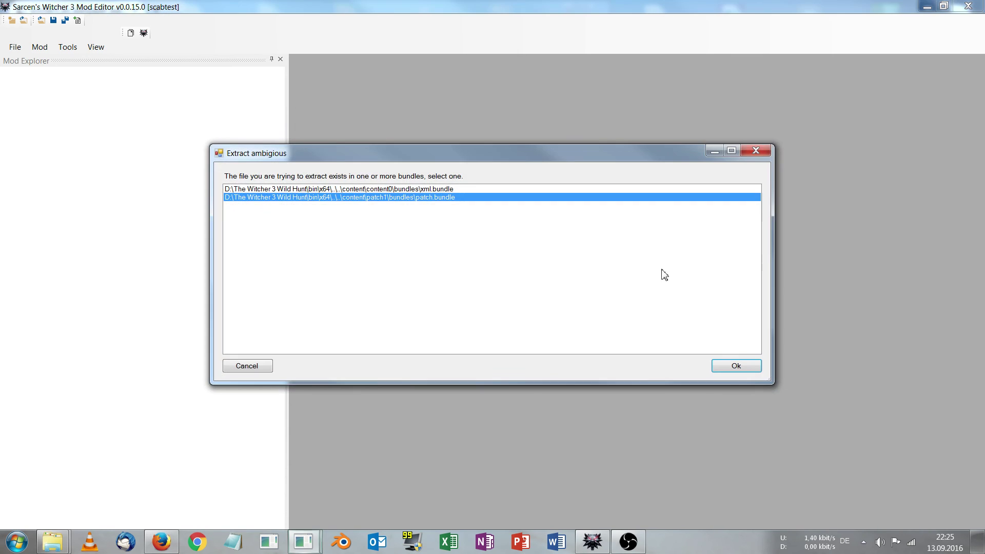
left_click(747, 366)
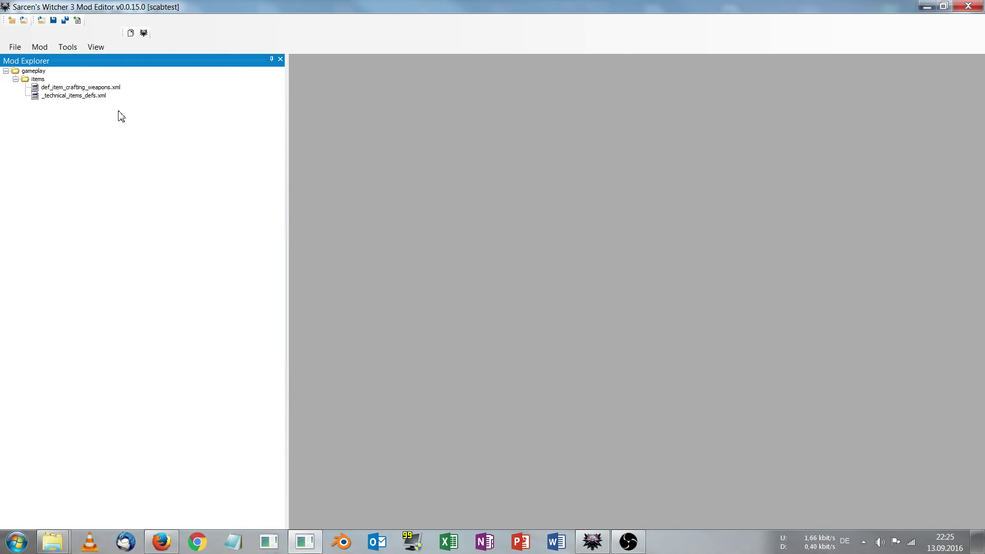
Open the mod's def_item_crafting_weapons.xml in Notepad++ and go to the beginning of the file.
left_click(102, 89)
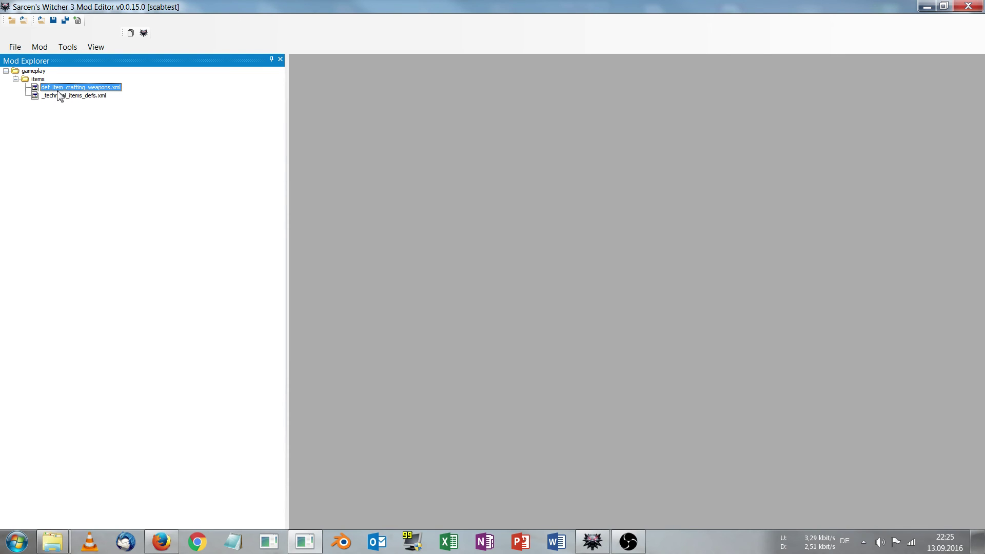
double_click(75, 89)
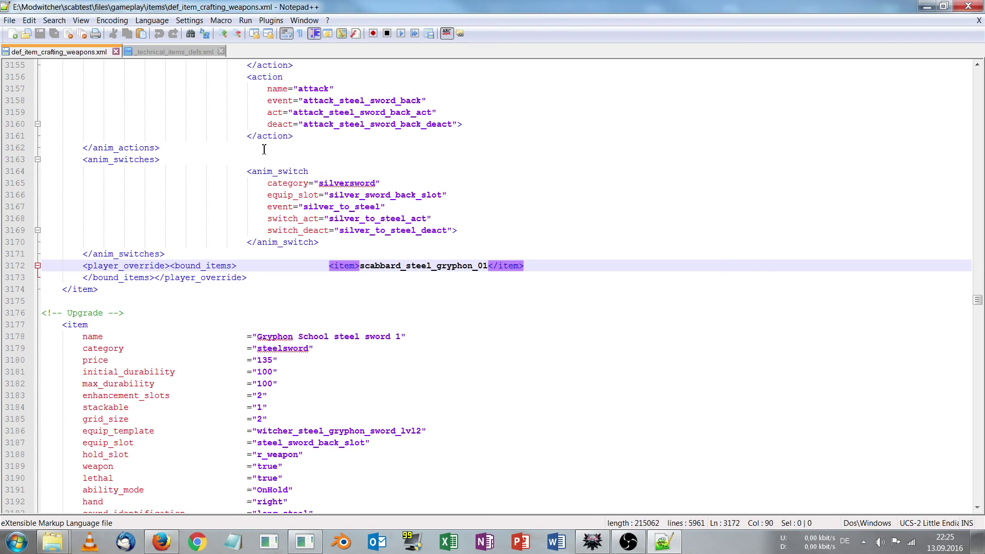
scroll(578, 216, "up", 14)
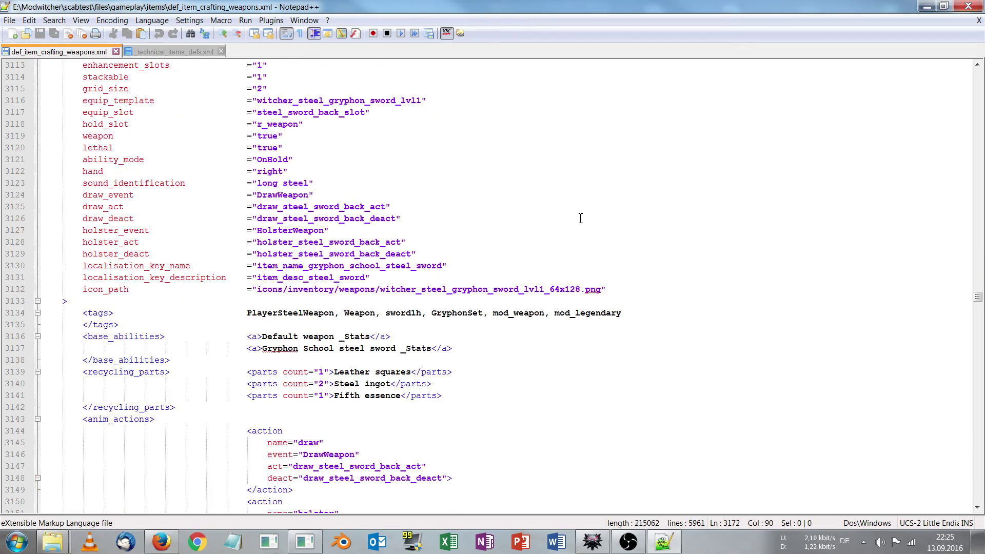
scroll(580, 218, "up", 10)
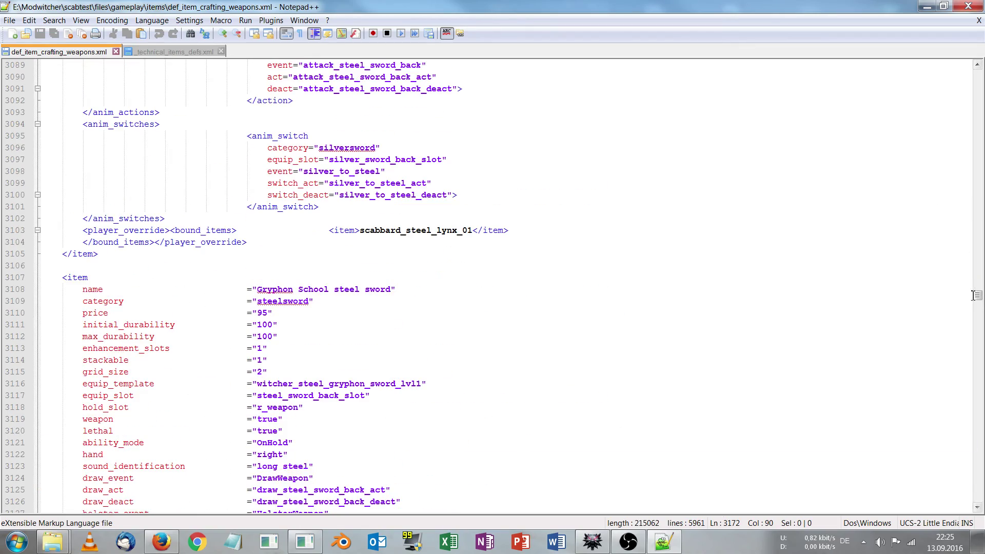
left_click_drag(977, 294, 977, 75)
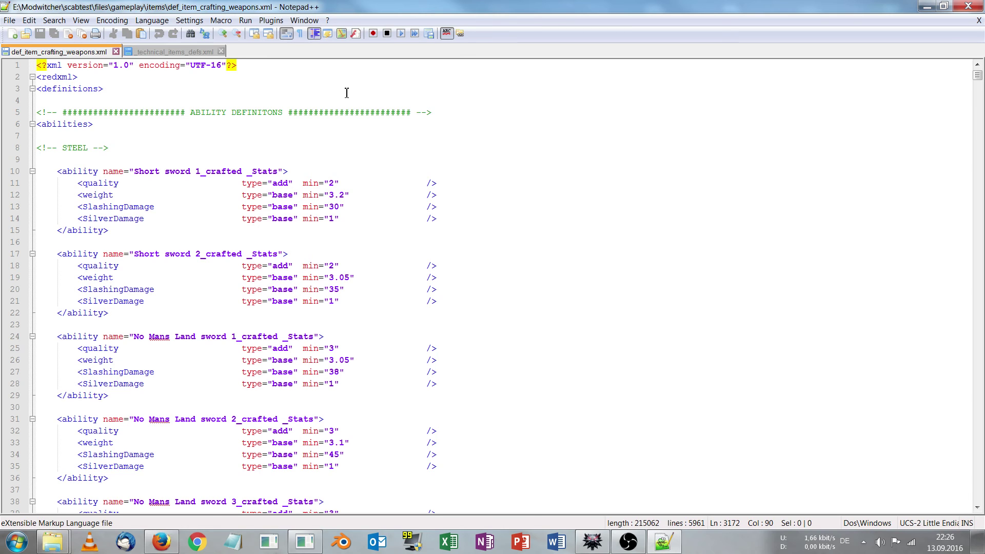
Search the crafting weapons file for "gryphon steel" and for the shorter term "gryp".
key("ctrl+f")
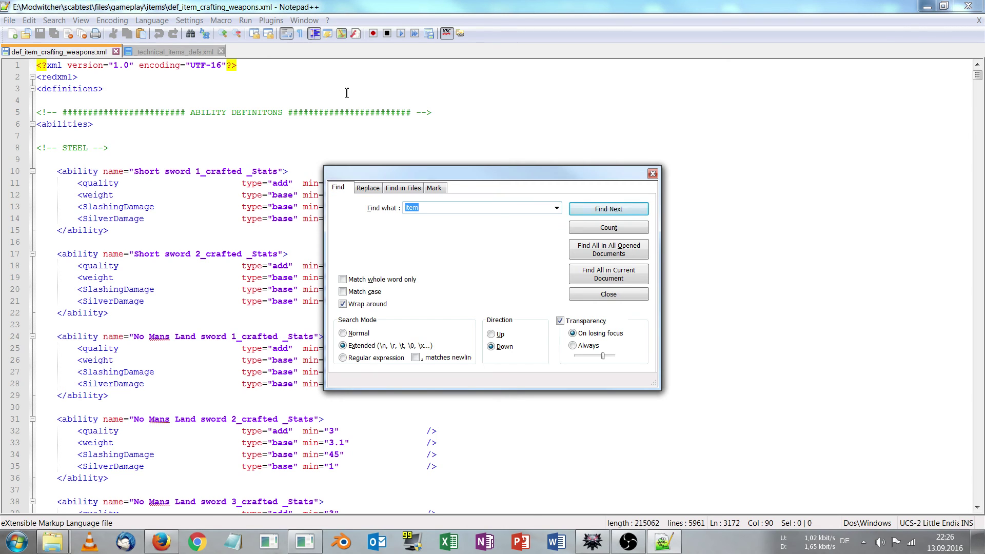
type("gryphon steel")
key("Return")
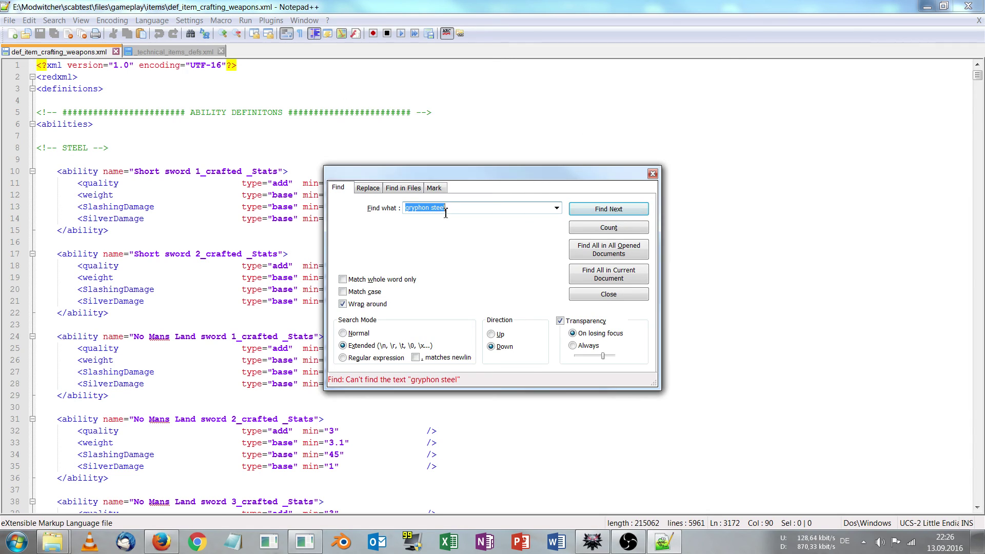
left_click(437, 208)
key("Return")
left_click(474, 208)
key("BackSpace")
key("BackSpace")
key("BackSpace")
left_click(584, 212)
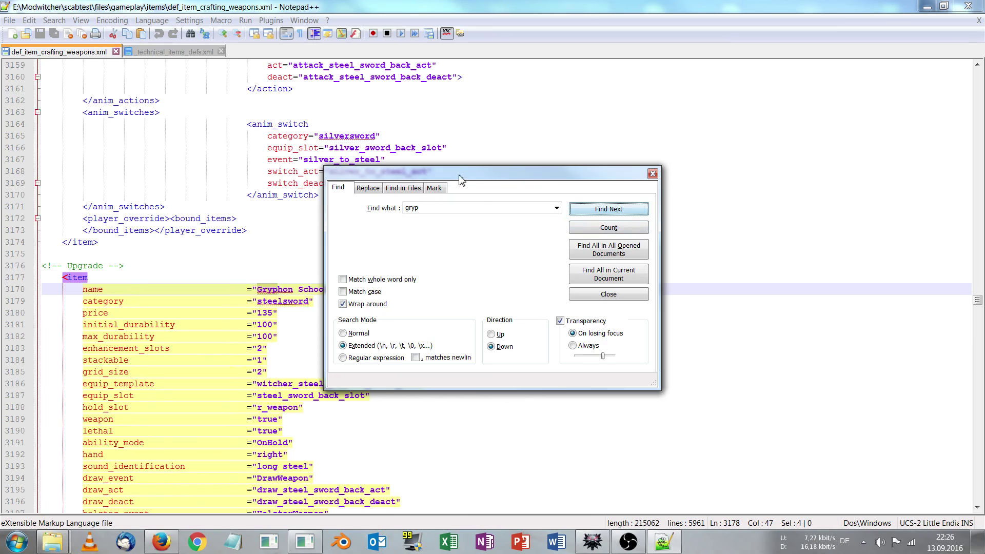
Locate the base "Gryphon School steel sword" item above its upgrade entry, highlight its name and close the search.
left_click_drag(460, 175, 650, 114)
left_click_drag(294, 289, 396, 289)
scroll(321, 244, "up", 4)
scroll(322, 244, "up", 18)
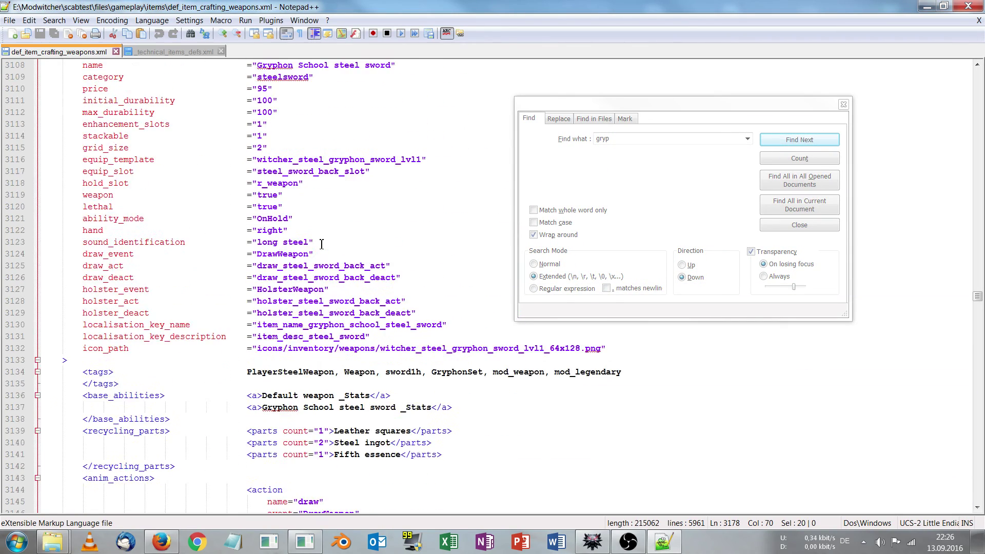
left_click_drag(403, 239, 247, 241)
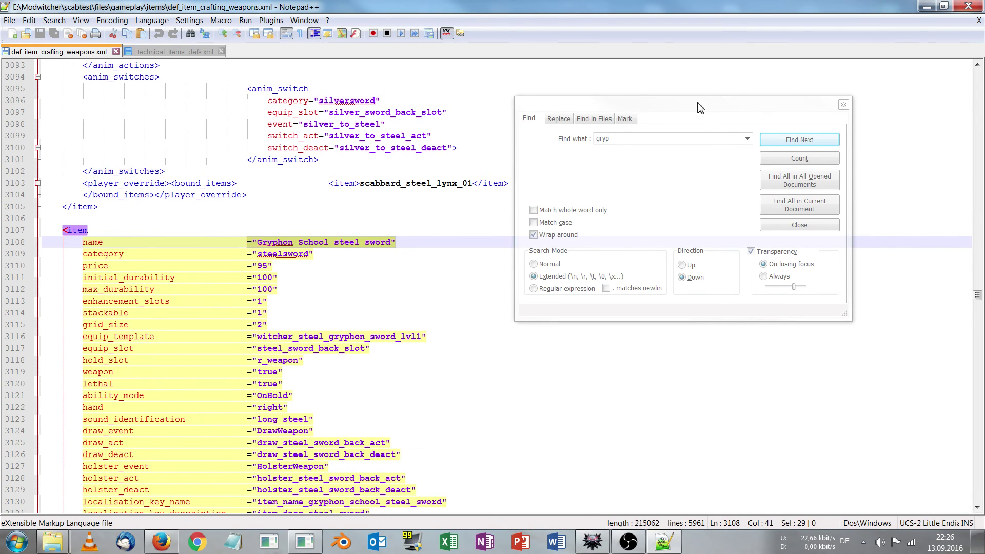
left_click_drag(701, 107, 732, 98)
left_click(876, 96)
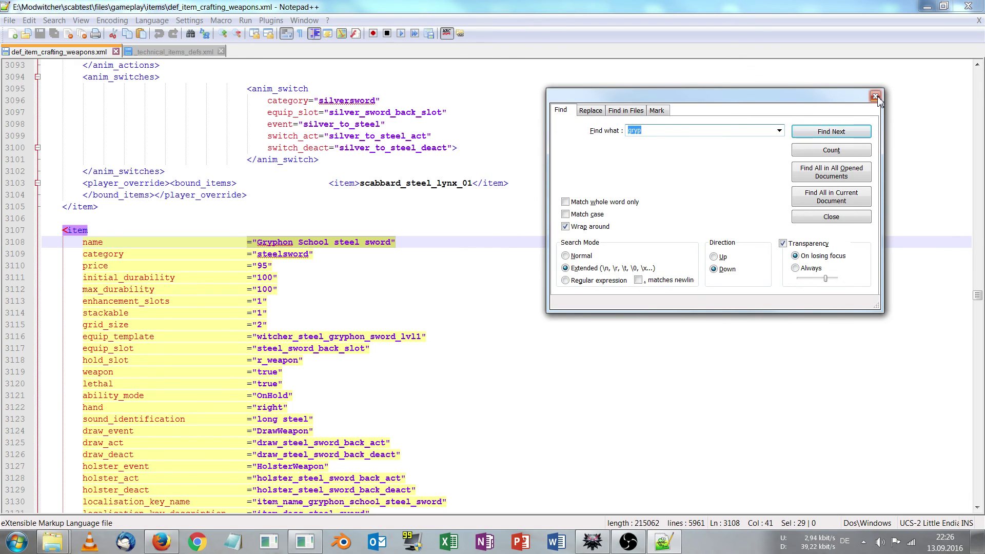
left_click(875, 96)
Find the player_override bound item of the Gryphon School steel sword and select its text scabbard_steel_gryphon_01.
scroll(351, 190, "down", 2)
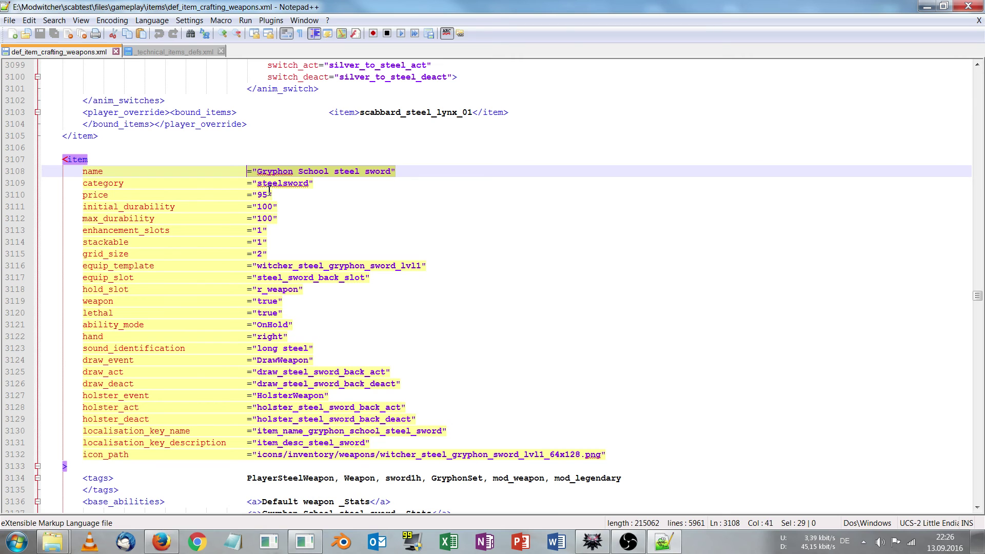
scroll(277, 190, "down", 2)
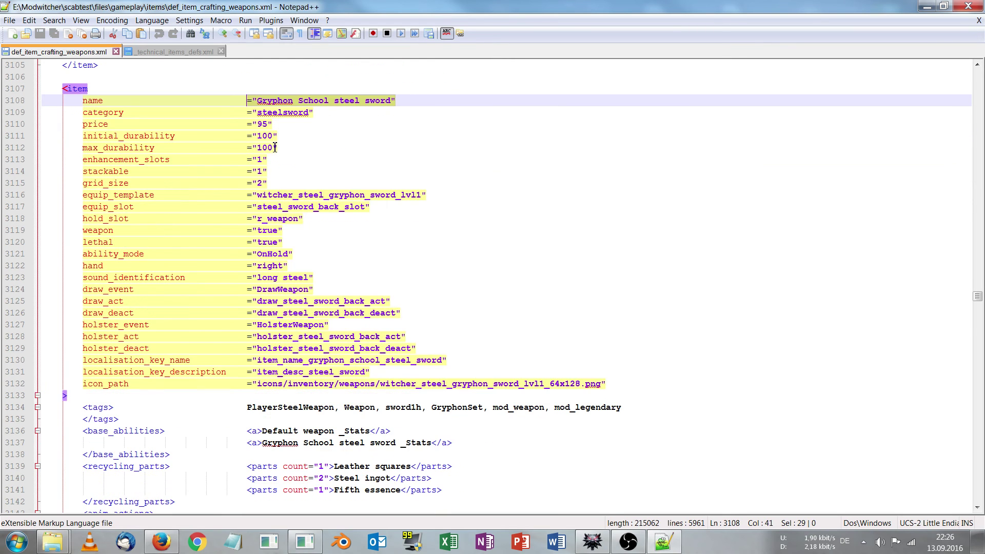
scroll(205, 120, "down", 8)
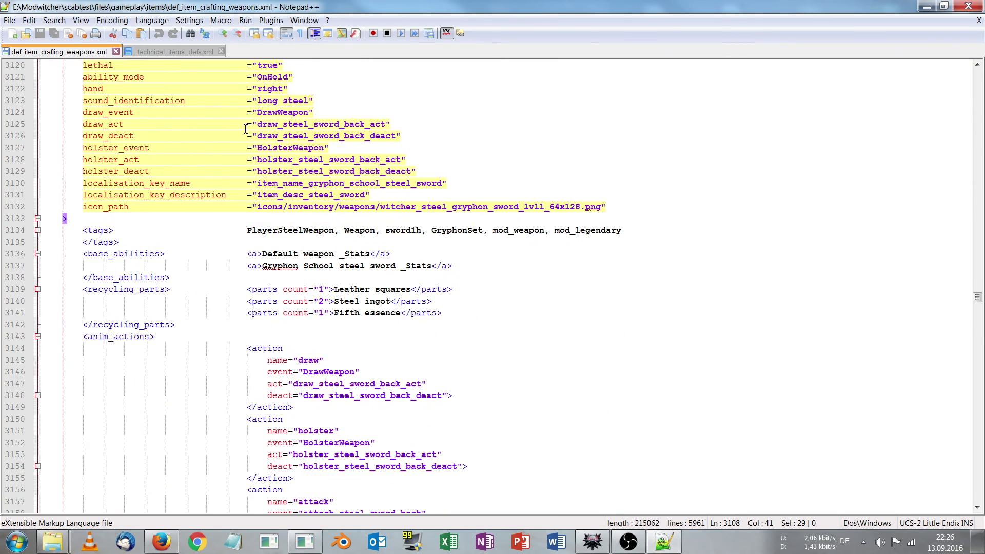
scroll(246, 128, "down", 8)
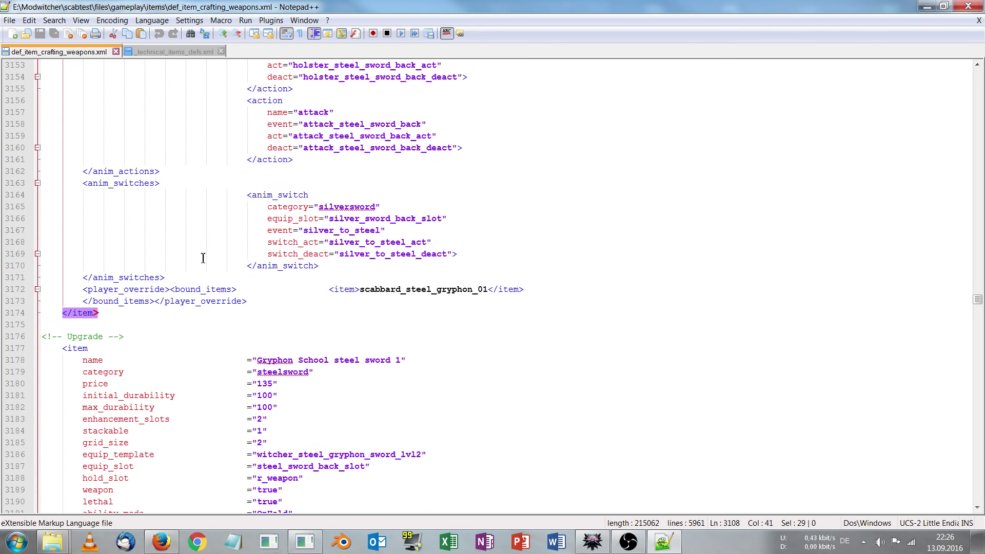
left_click_drag(88, 289, 170, 289)
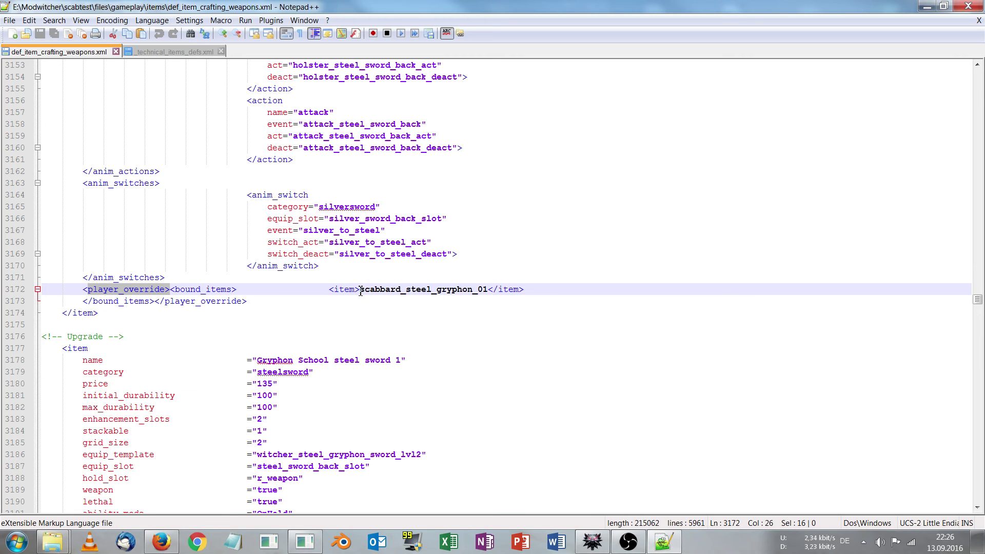
left_click_drag(360, 292, 487, 291)
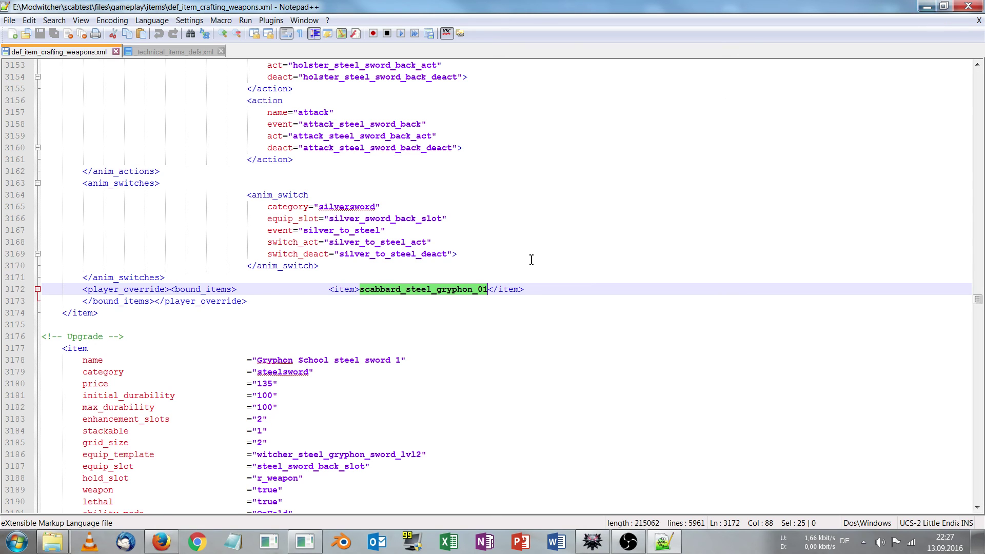
Return to the mod editor and open the mod's _technical_items_defs.xml in Notepad++.
left_click(928, 7)
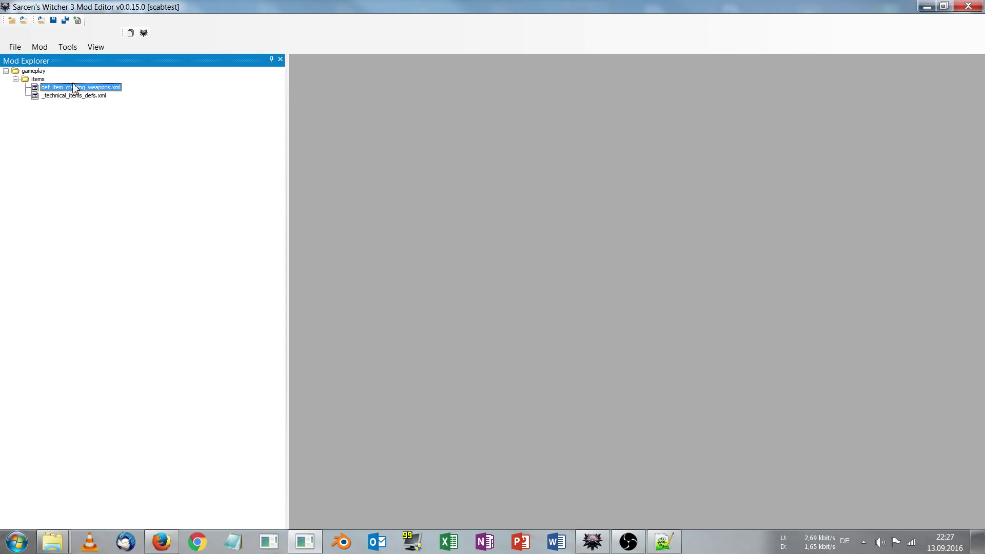
left_click(78, 97)
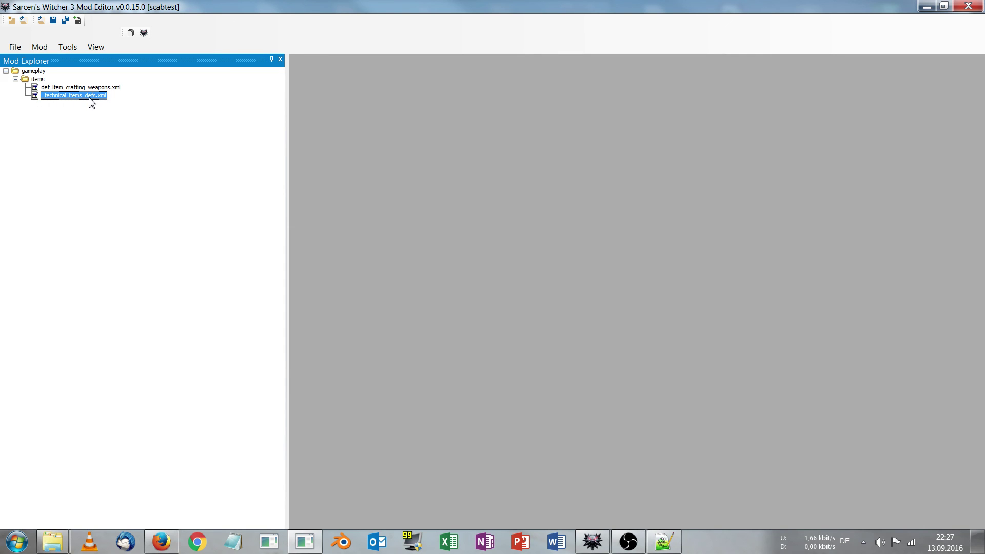
double_click(77, 96)
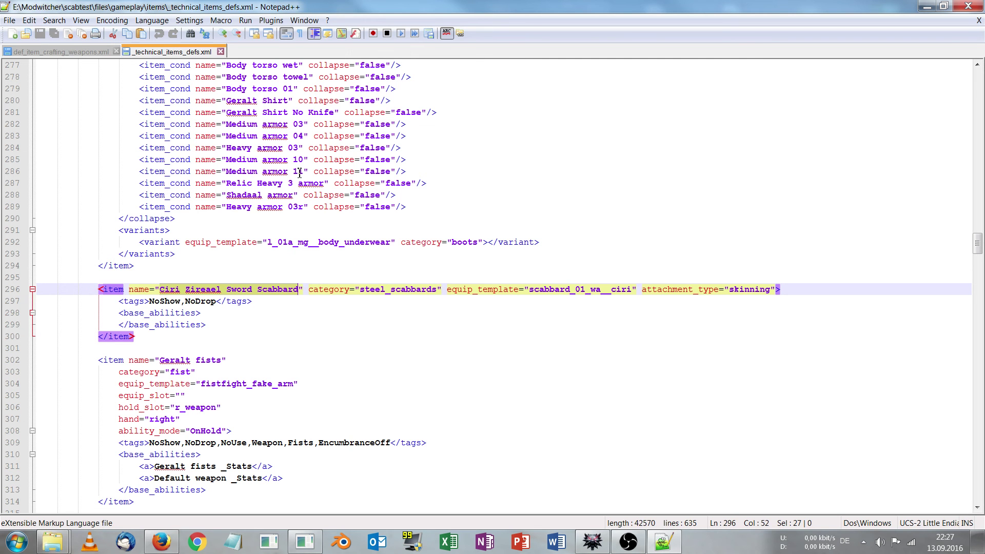
left_click(221, 256)
scroll(256, 198, "up", 3)
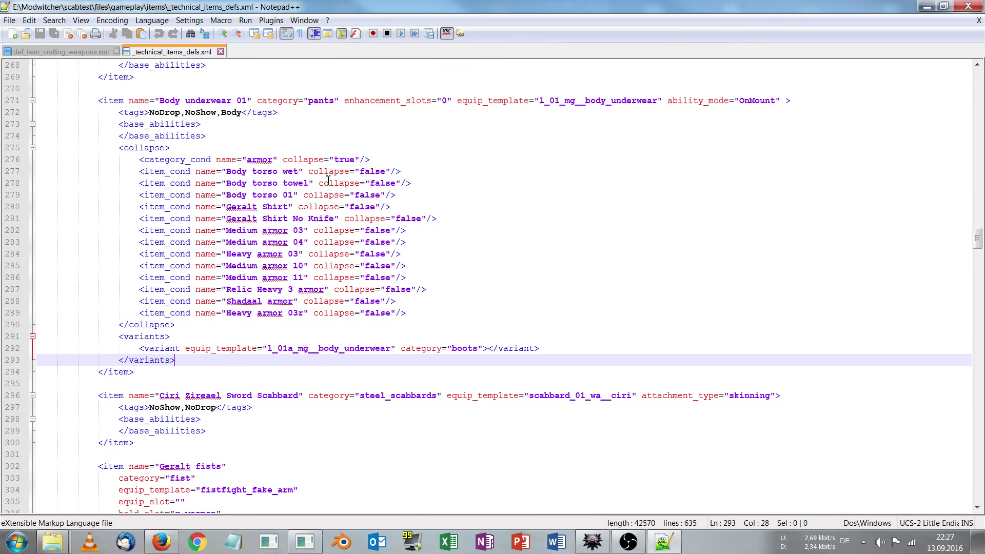
Search the technical item definitions for "ciri" to reach the equip_template of the Ciri Zireael Sword Scabbard item.
key("ctrl+f")
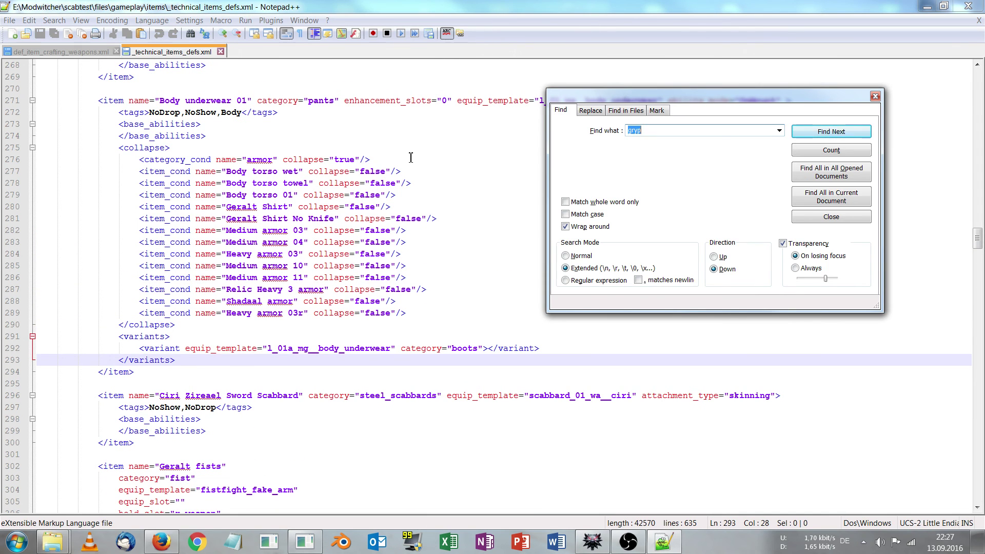
type("ciri")
left_click(814, 134)
left_click(815, 136)
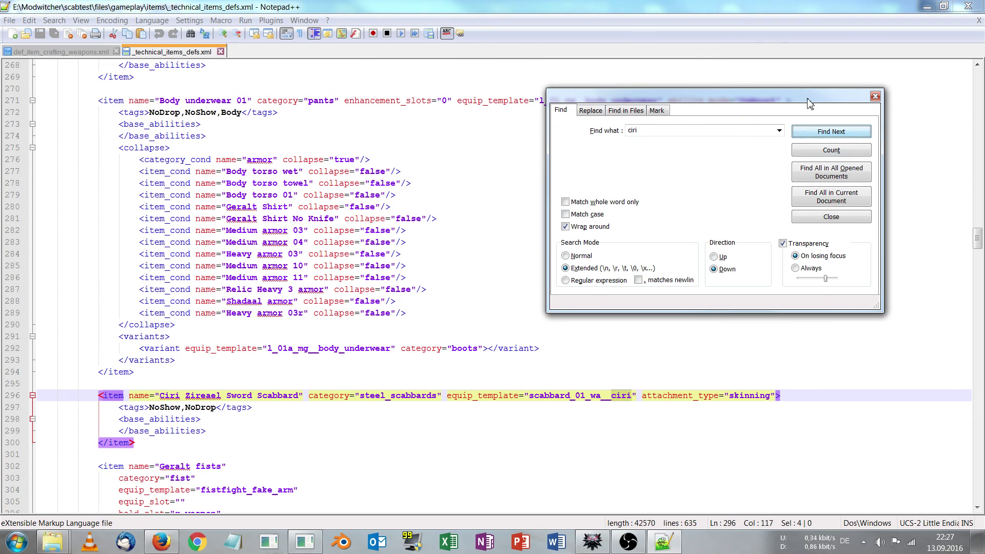
Check the next "ciri" match, and search upward to return to the Ciri Zireael Sword Scabbard item.
left_click_drag(808, 98, 748, 67)
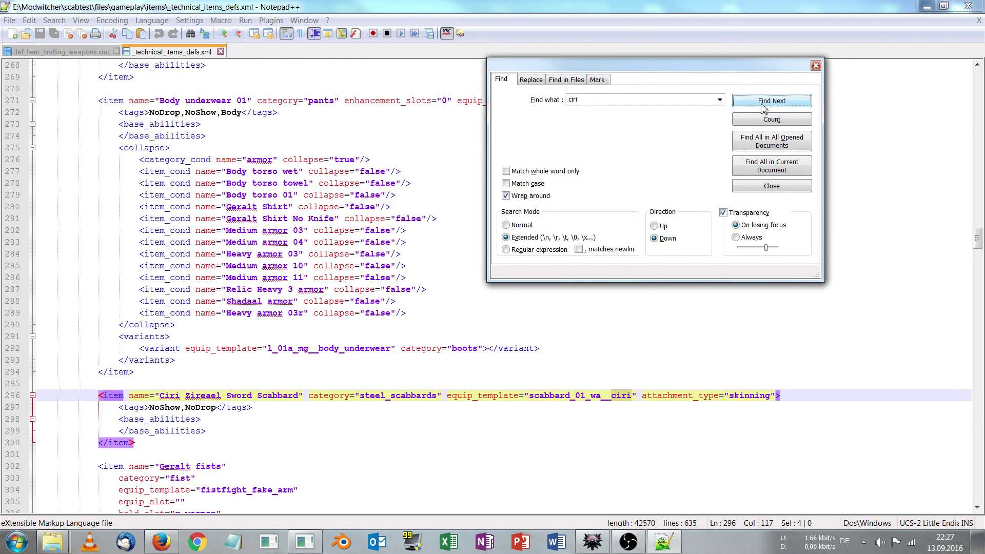
left_click(762, 105)
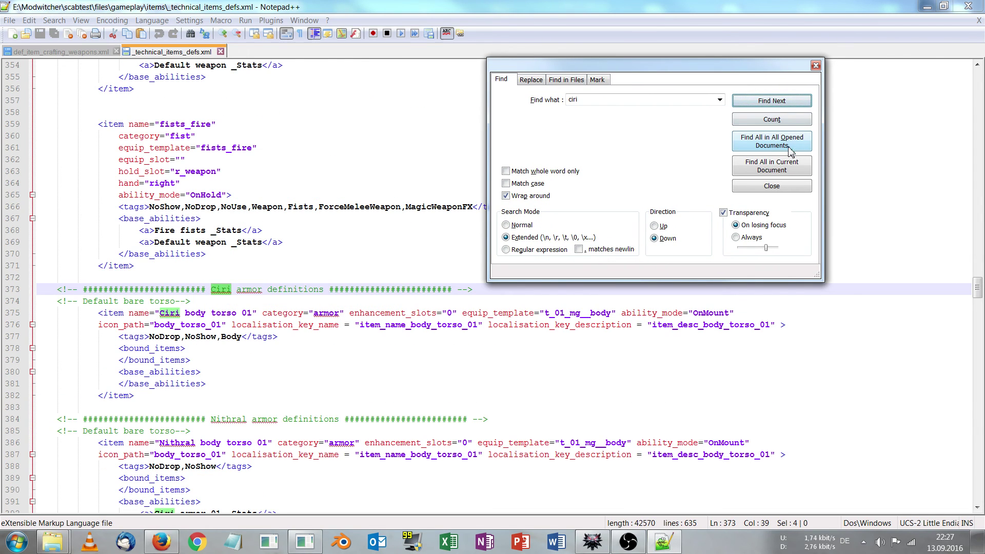
left_click(654, 226)
left_click(780, 101)
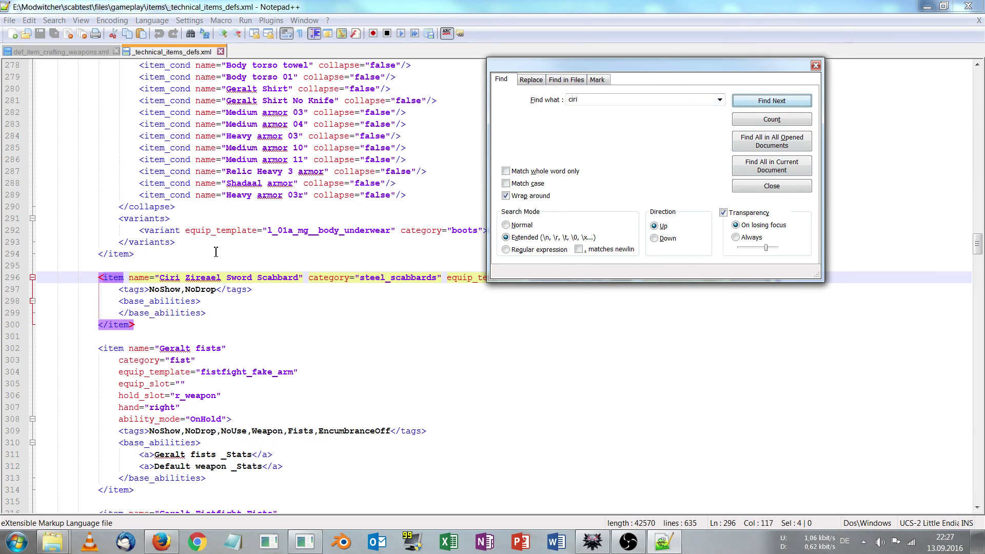
Copy the item name "Ciri Zireael Sword Scabbard" from its definition, without the quotation marks.
left_click_drag(161, 277, 303, 278)
left_click_drag(561, 63, 665, 15)
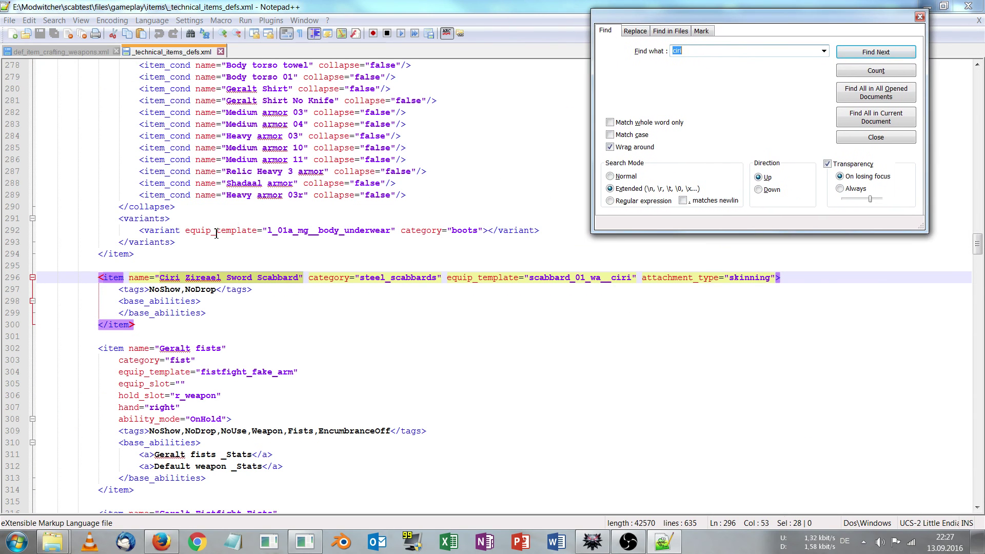
left_click(290, 278)
left_click_drag(299, 278, 160, 277)
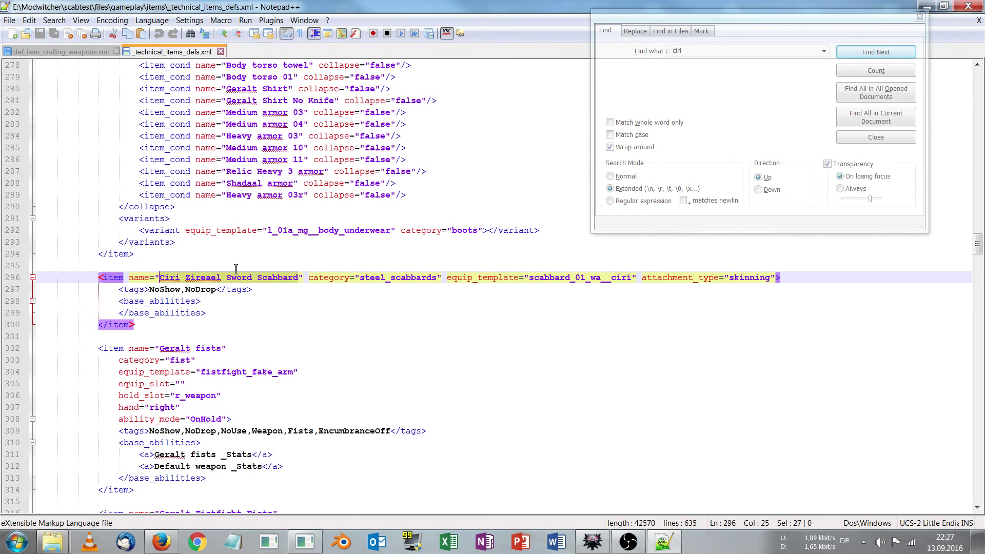
right_click(220, 276)
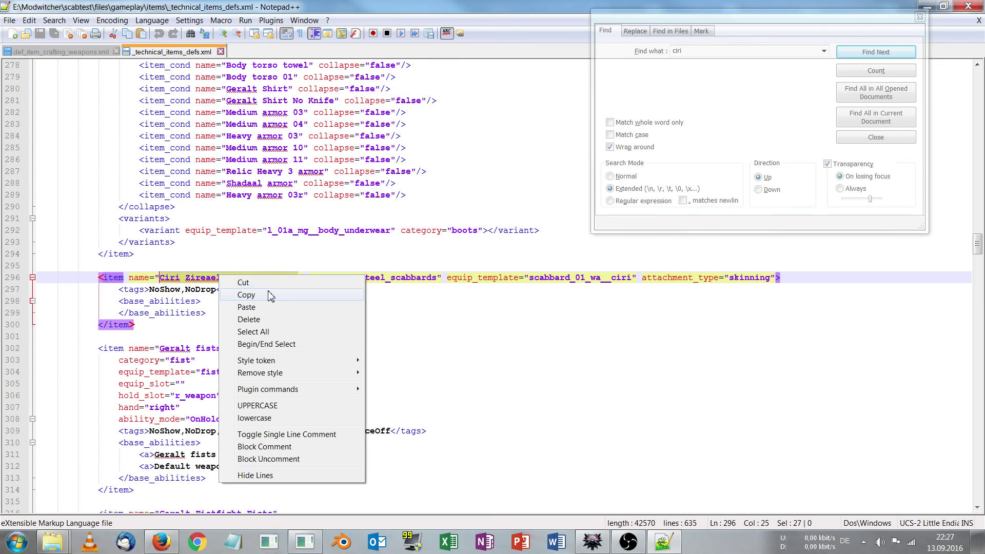
left_click(270, 295)
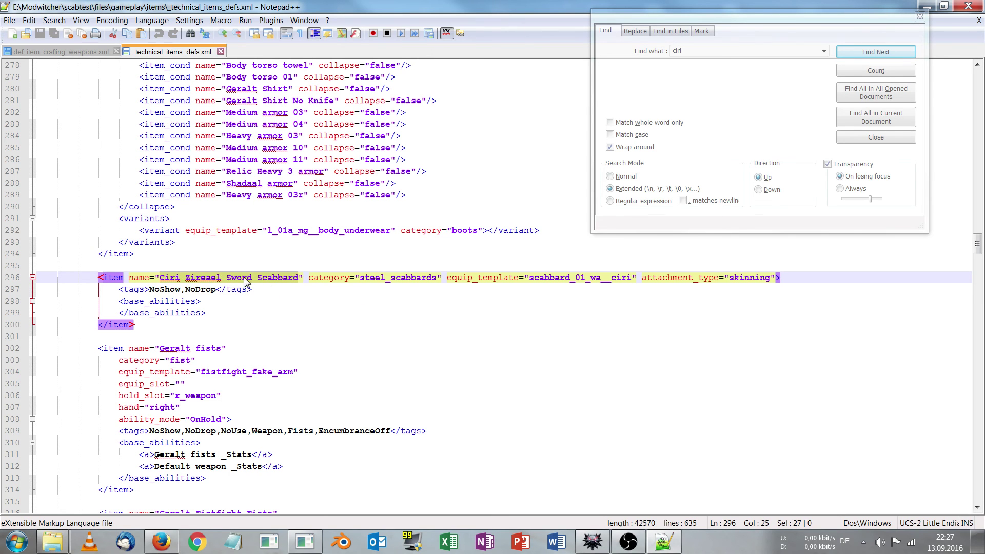
In def_item_crafting_weapons.xml, replace the Gryphon School steel sword's bound item scabbard_steel_gryphon_01 with the copied name Ciri Zireael Sword Scabbard.
left_click(75, 57)
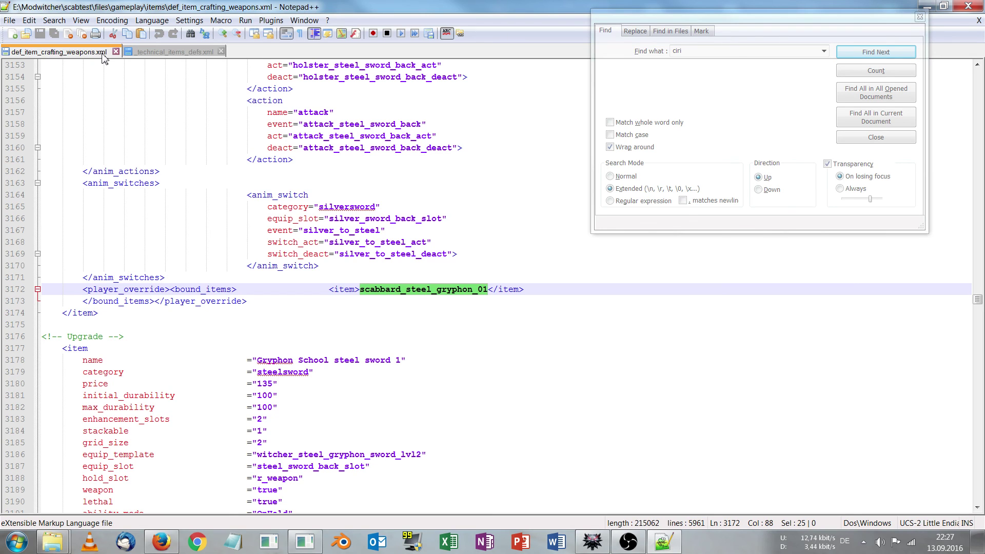
left_click(488, 290)
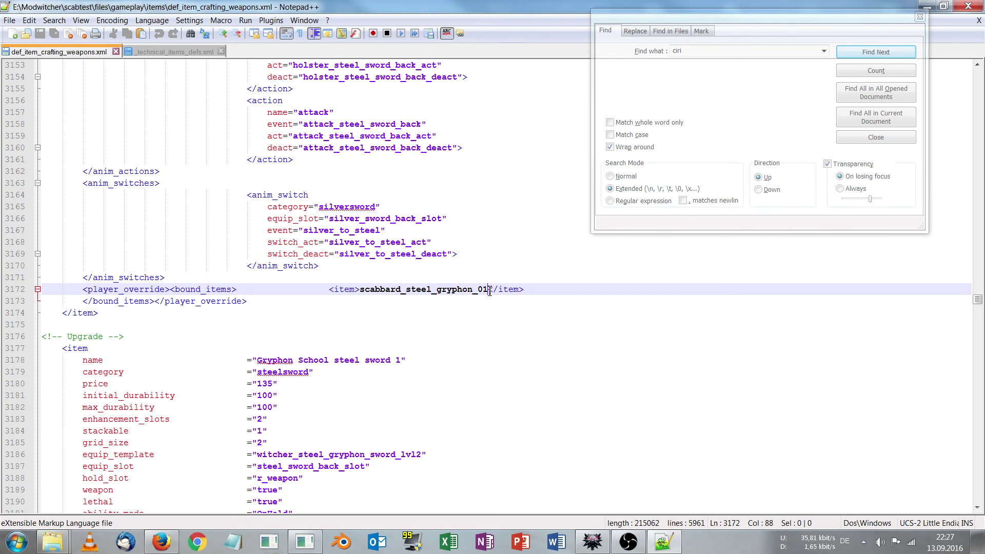
left_click_drag(489, 290, 360, 290)
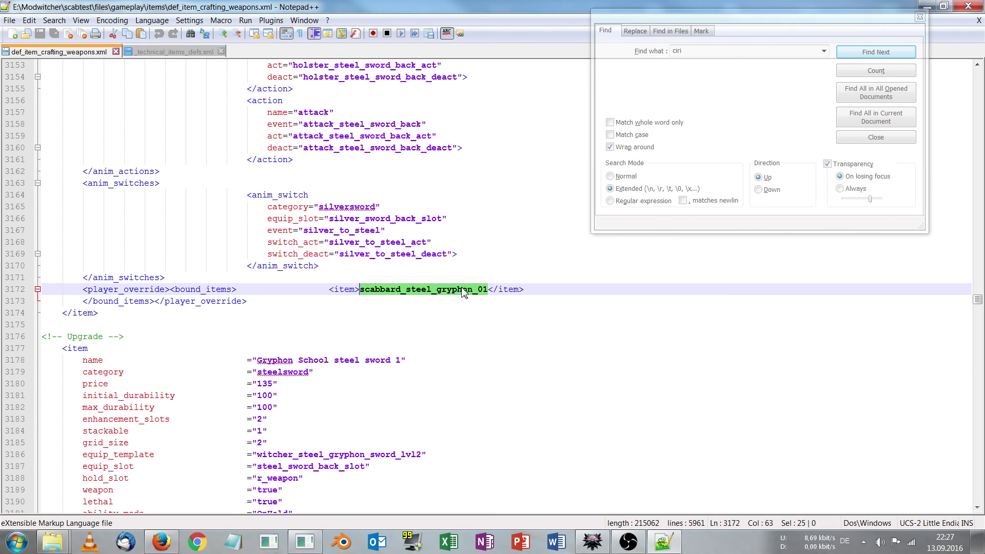
right_click(405, 293)
left_click(456, 322)
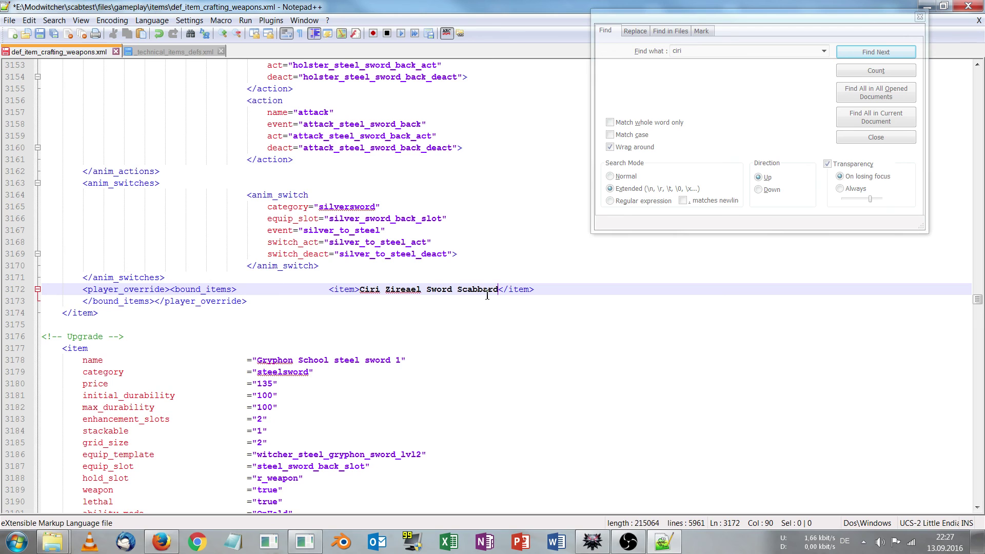
Save def_item_crafting_weapons.xml, close the search dialog and exit Notepad++ to return to the mod editor.
left_click(40, 35)
left_click_drag(747, 19, 671, 54)
left_click(842, 52)
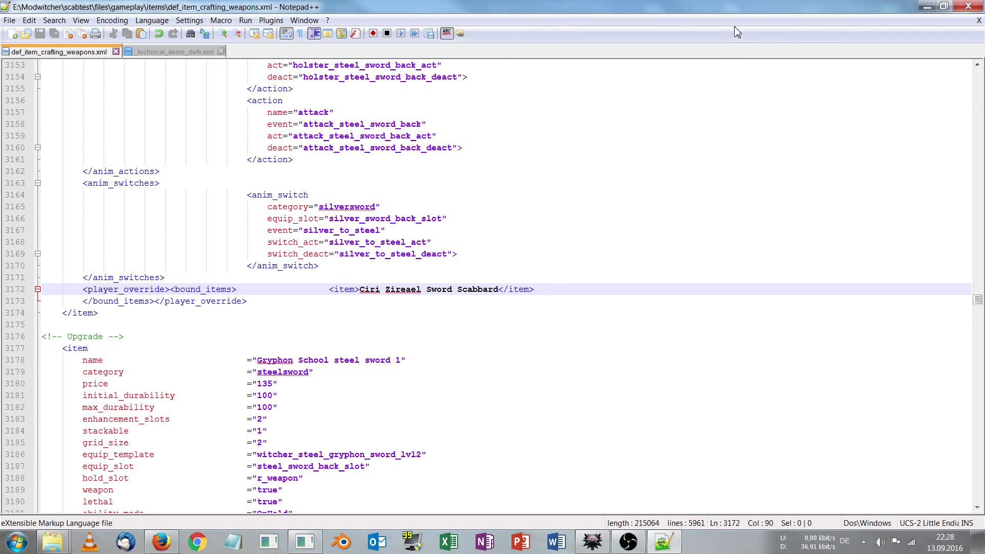
left_click(968, 5)
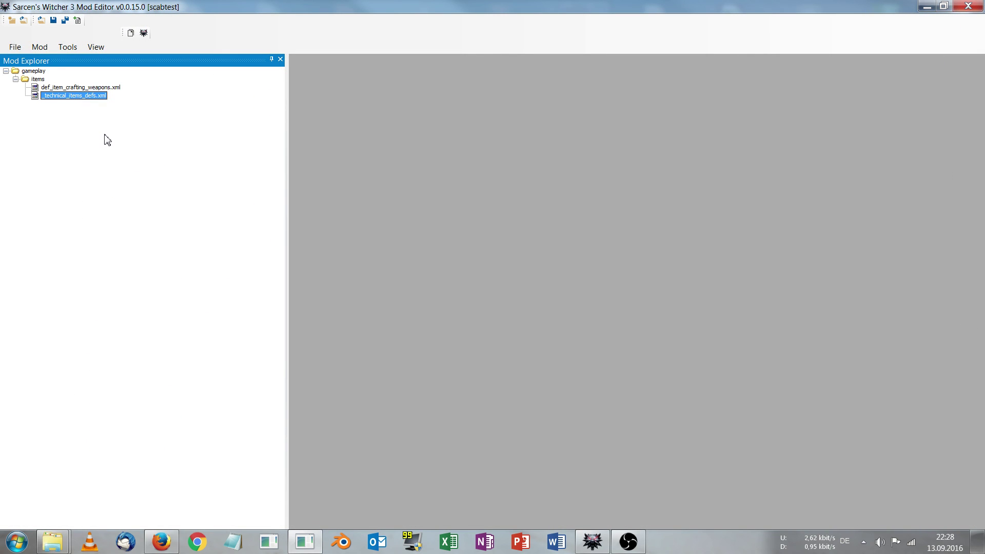
Delete the unneeded _technical_items_defs.xml from the mod's gameplay items folder and confirm the removal.
right_click(56, 99)
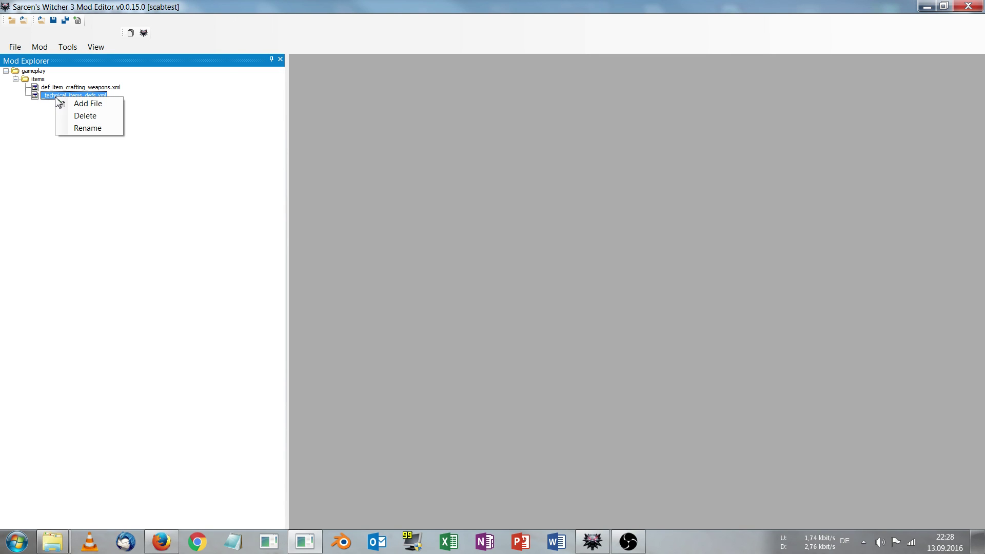
left_click(87, 117)
left_click(508, 308)
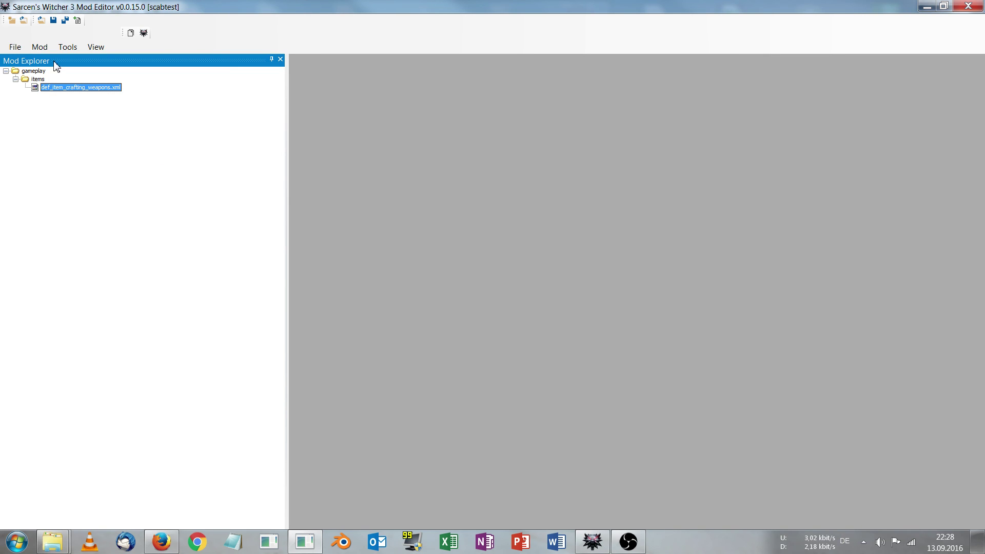
Pack and install the scabtest mod, and highlight the line with its install path in the output.
left_click(131, 34)
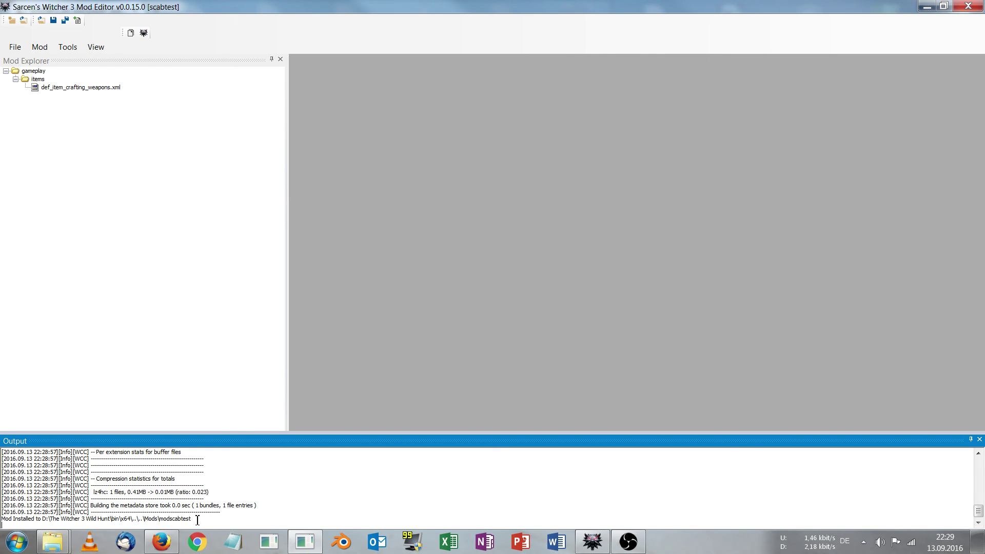
left_click_drag(197, 519, 4, 522)
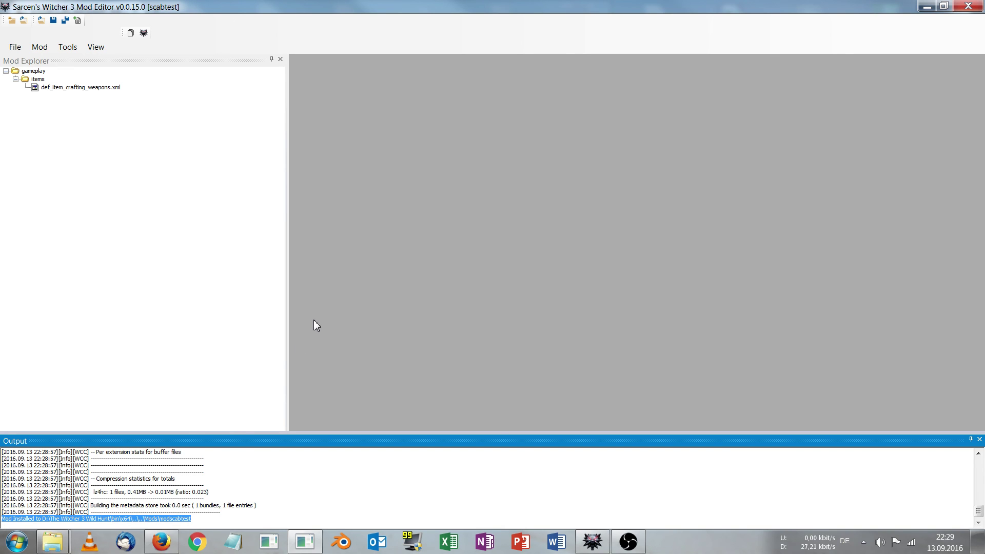
Switch to GOG Galaxy, launch The Witcher 3: Wild Hunt and examine the steel sword's scabbard on Geralt's back.
left_click(595, 541)
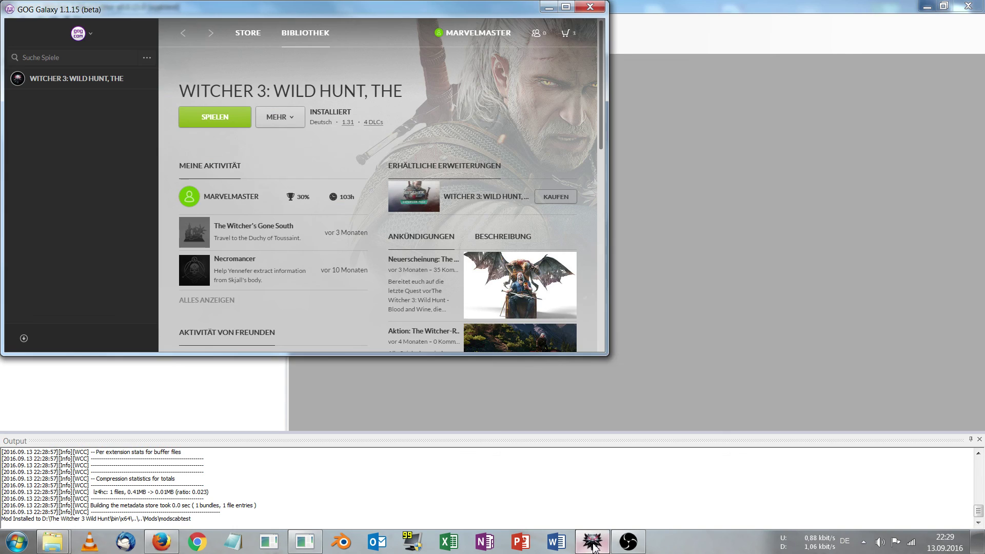
left_click(217, 116)
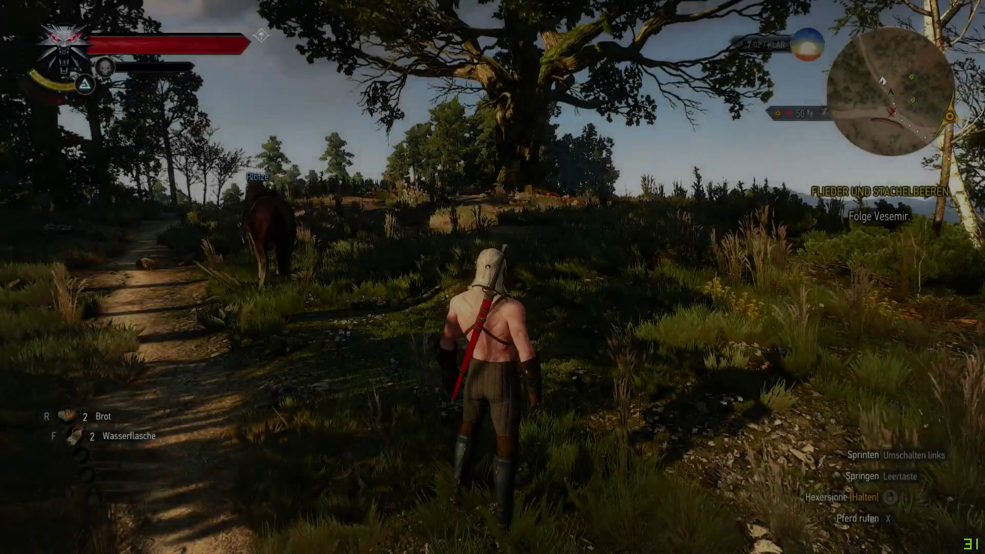
mouse_move(492, 277)
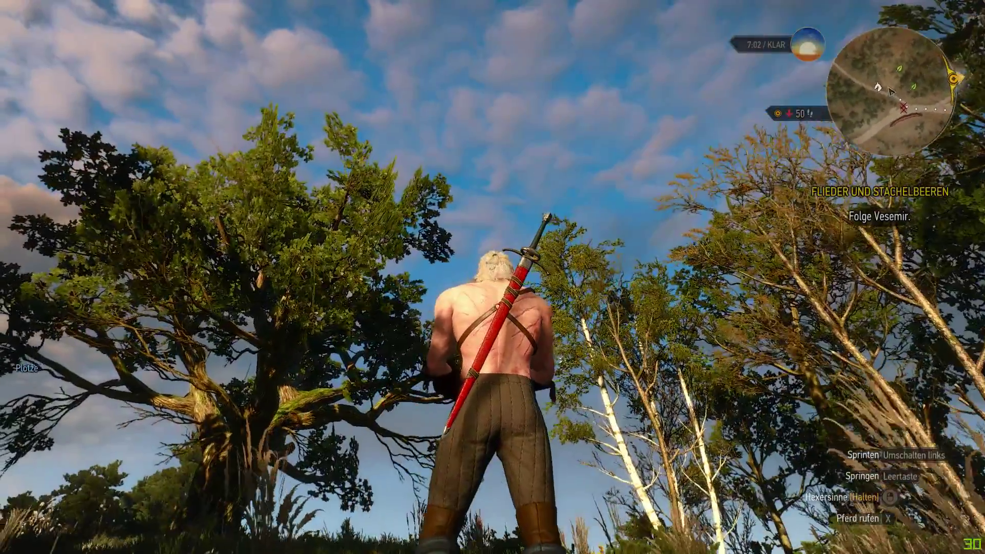